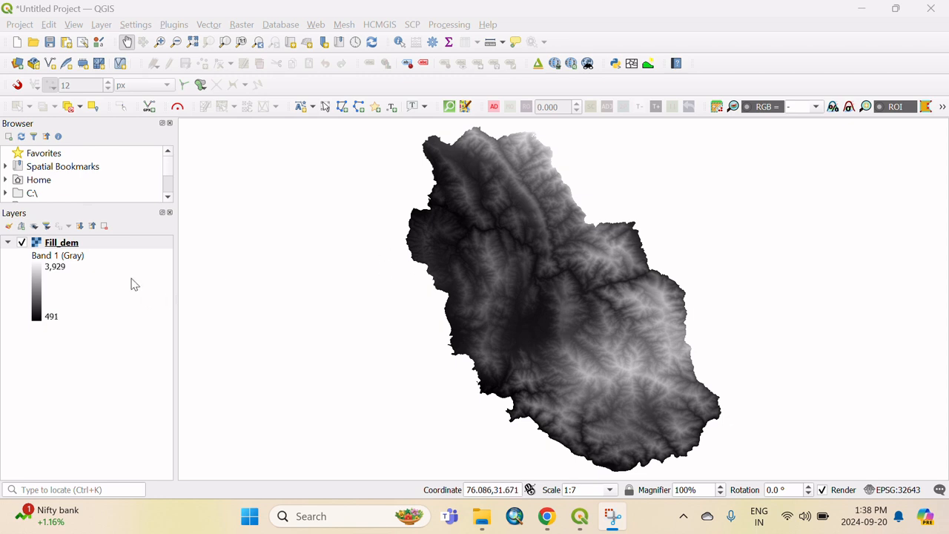
- Render the Fill_dem layer as Hillshade, keeping the 45° altitude and 315° azimuth, and apply it
click(106, 247)
right_click(106, 247)
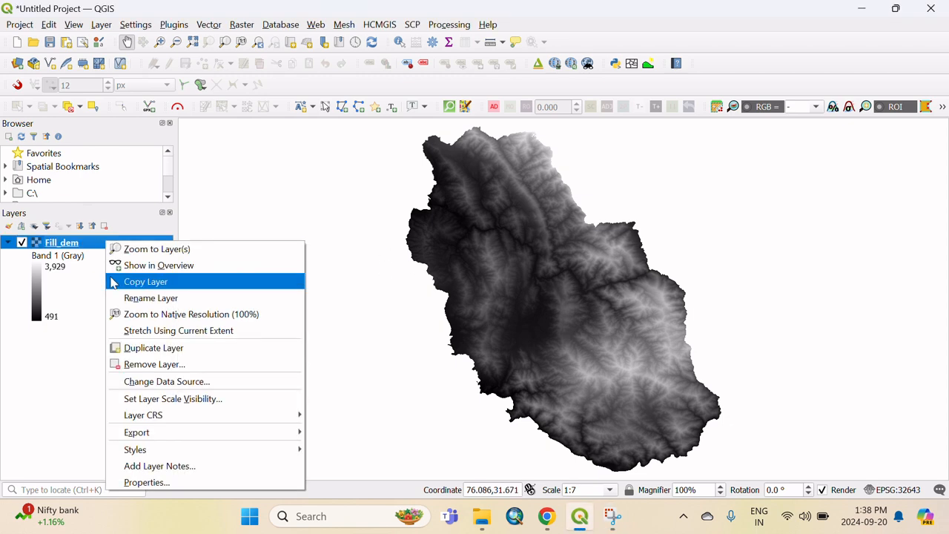
click(150, 482)
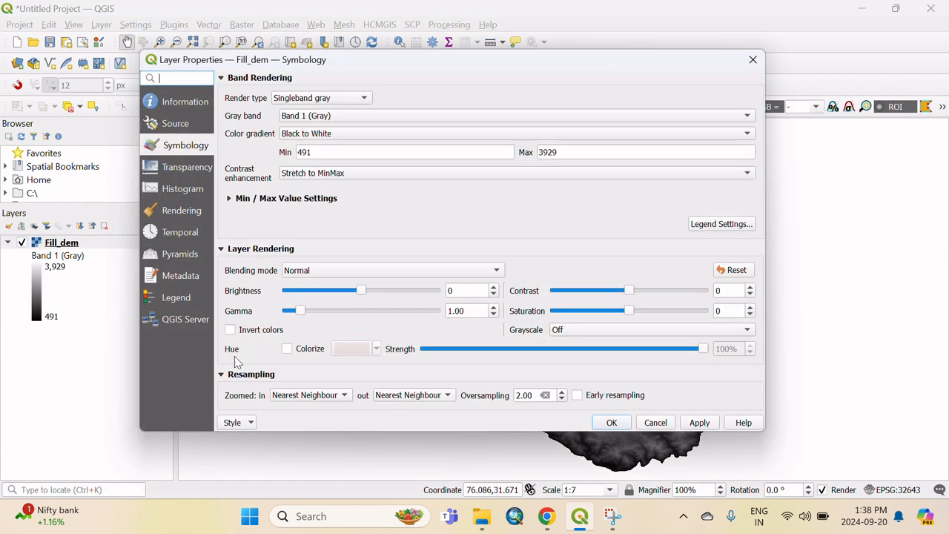
click(303, 103)
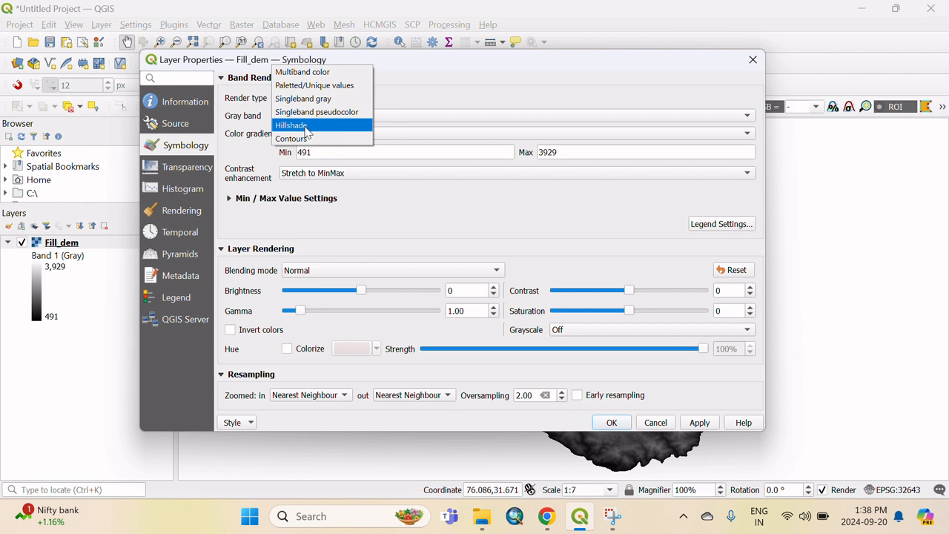
click(307, 131)
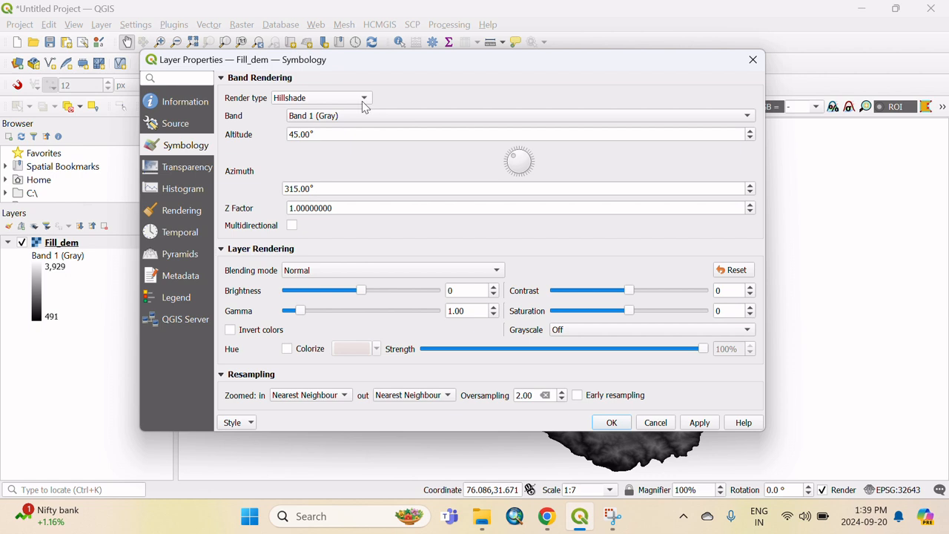
click(701, 423)
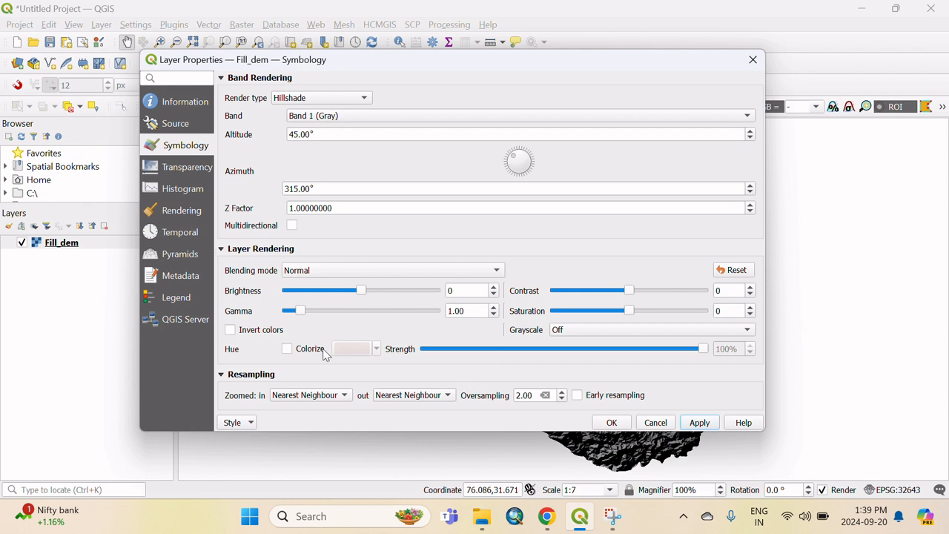
- Colorize the Fill_dem hillshade with the medium blue standard color and confirm the layer properties
click(230, 330)
click(230, 330)
click(287, 349)
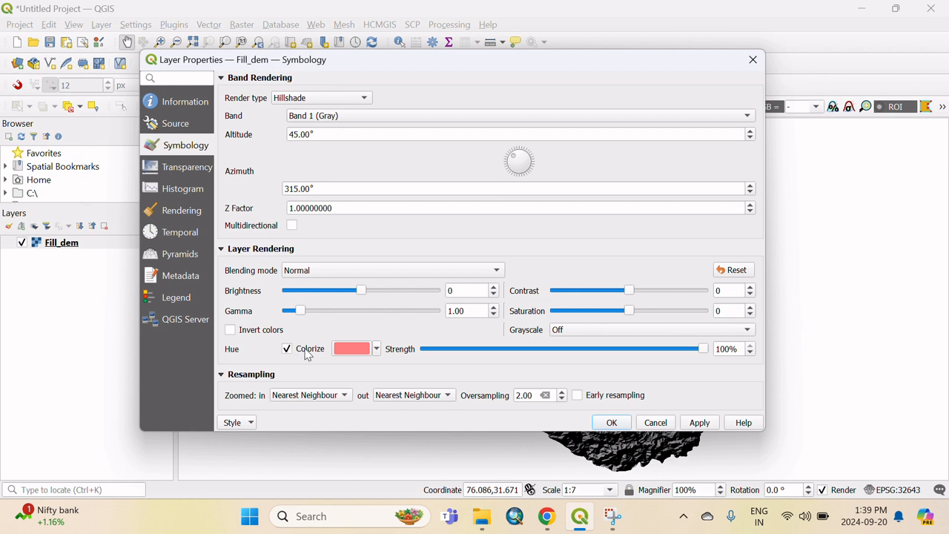
click(377, 349)
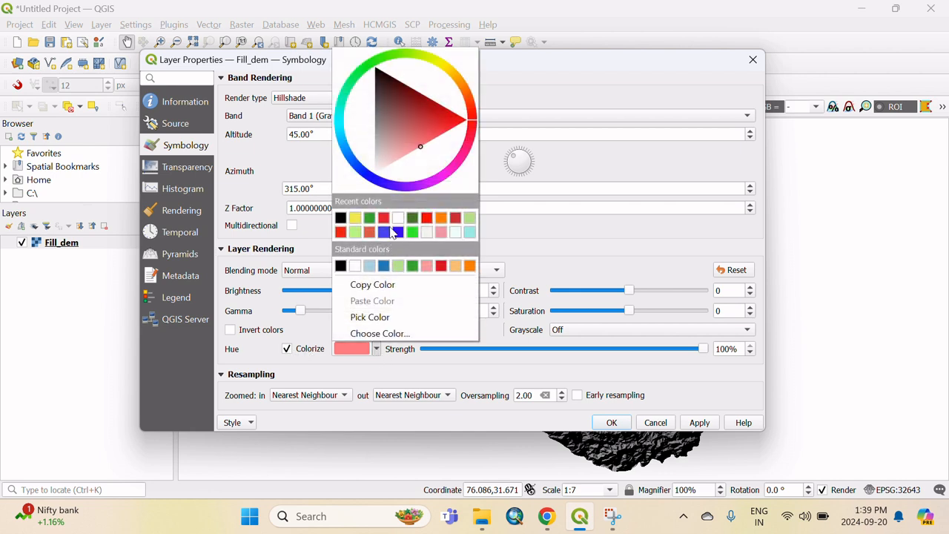
click(384, 266)
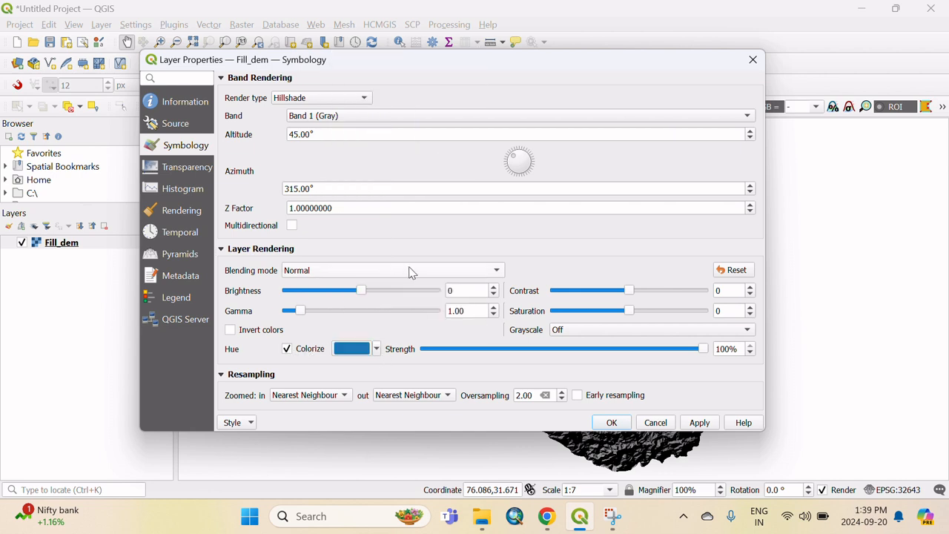
click(699, 422)
drag(594, 64, 458, 57)
click(476, 414)
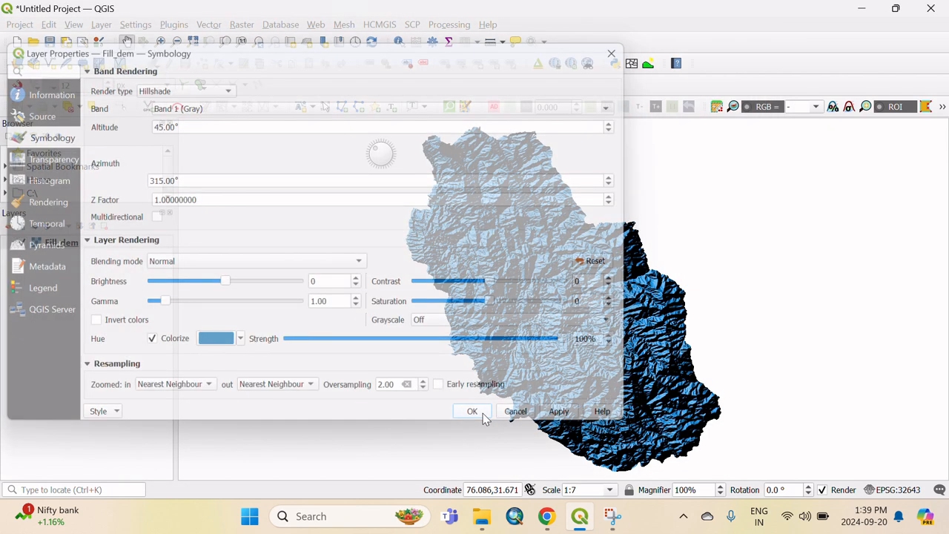
scroll(546, 196, up, 2)
scroll(552, 226, down, 2)
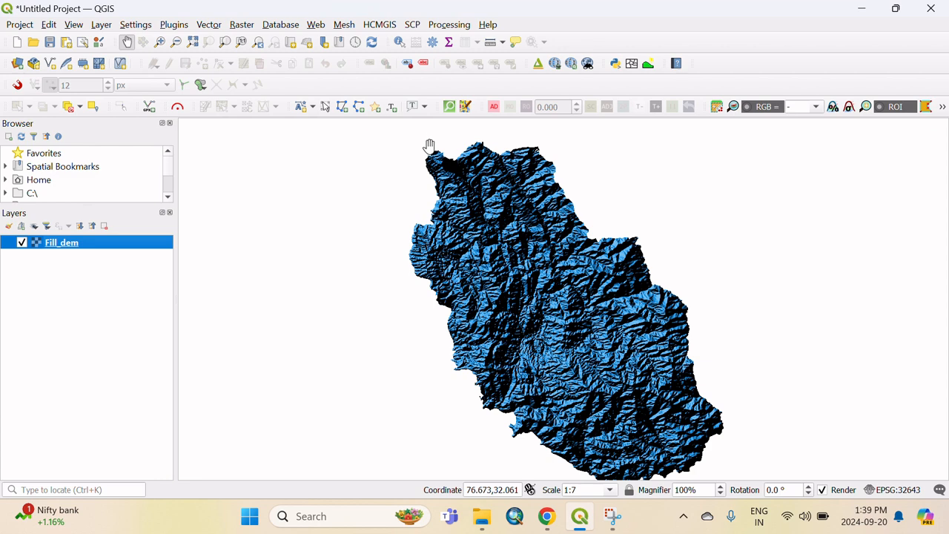
- Search the plugin manager for "profile tool" and check that the Profile tool plugin is installed and enabled
click(174, 25)
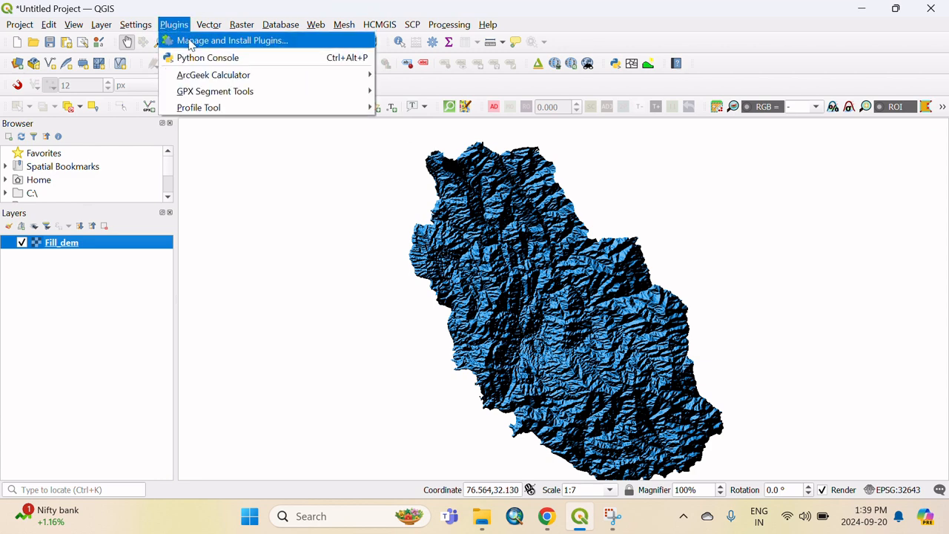
click(190, 43)
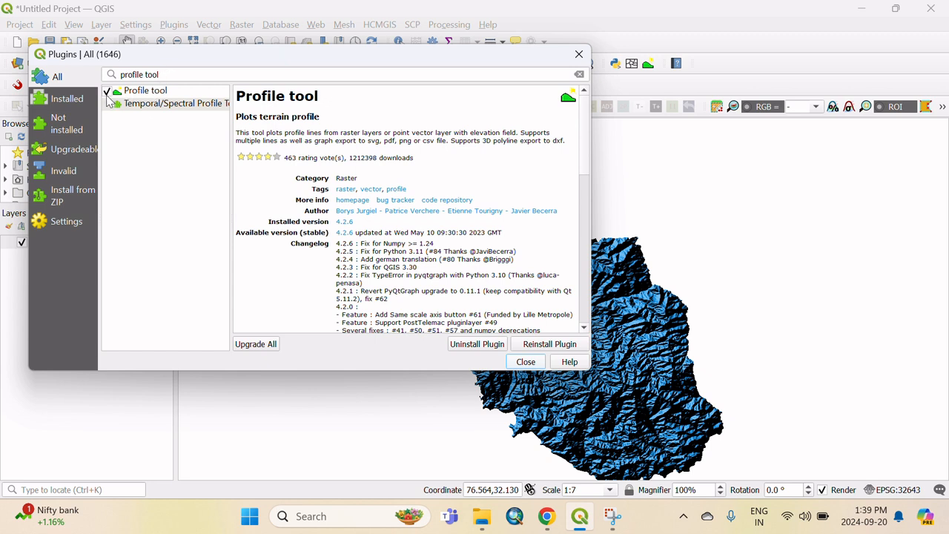
click(526, 362)
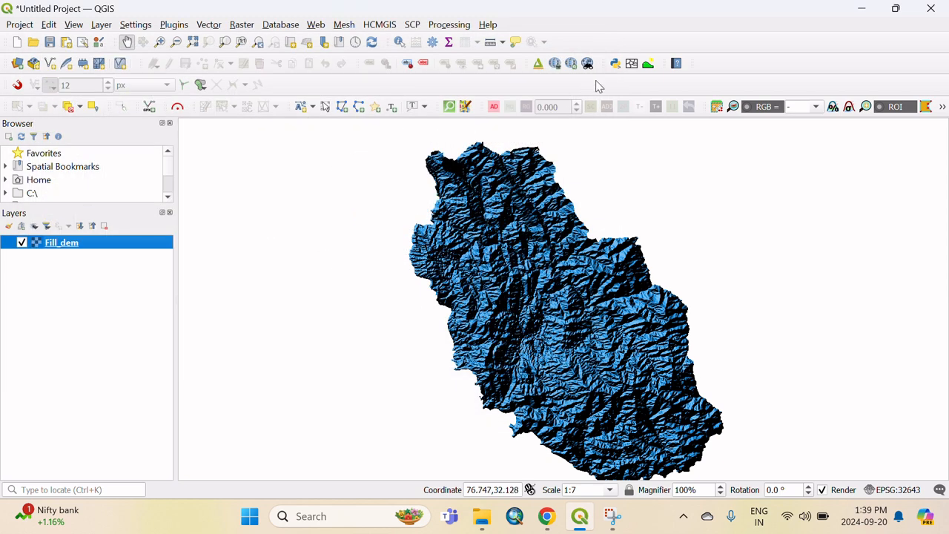
- Open the Terrain profile tool, undock its panel and make it taller so the layer list is accessible
click(173, 25)
mouse_move(196, 109)
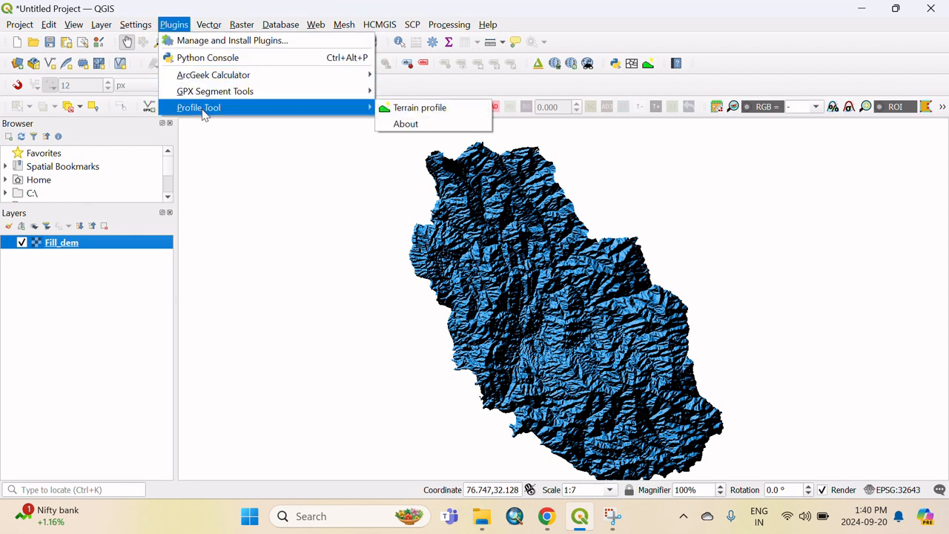
click(420, 108)
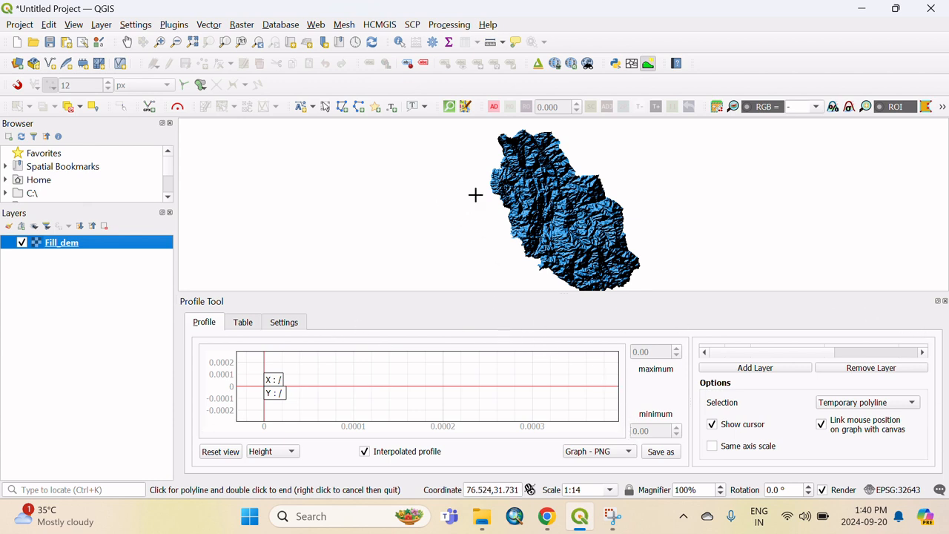
scroll(584, 182, down, 1)
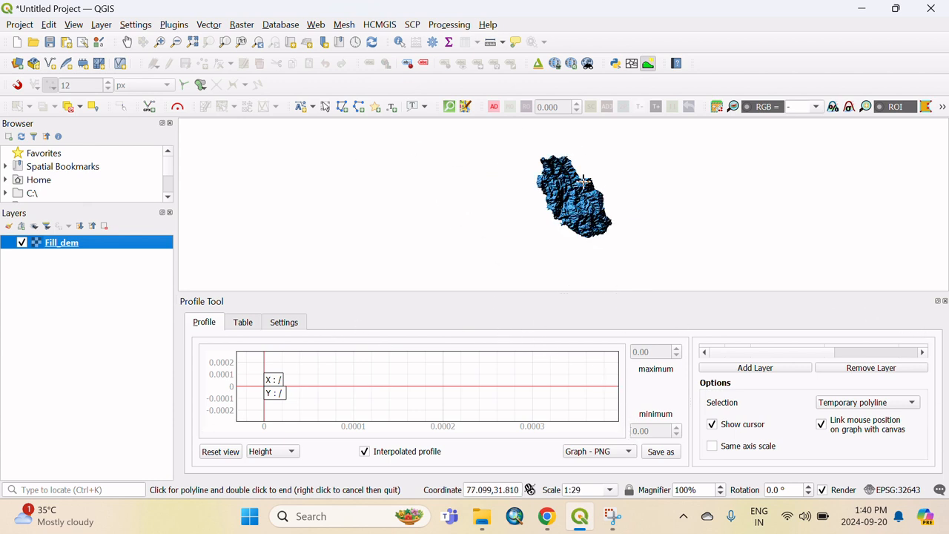
scroll(583, 182, up, 1)
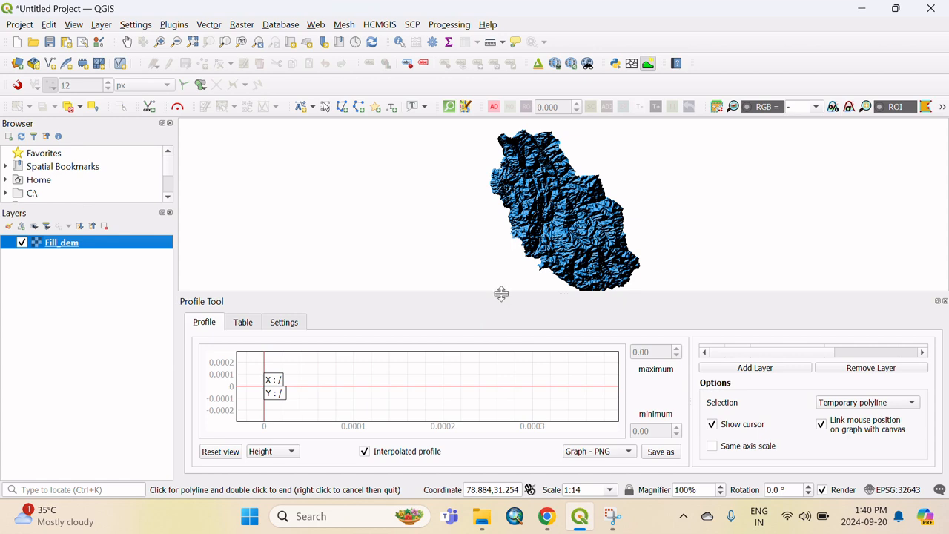
click(938, 301)
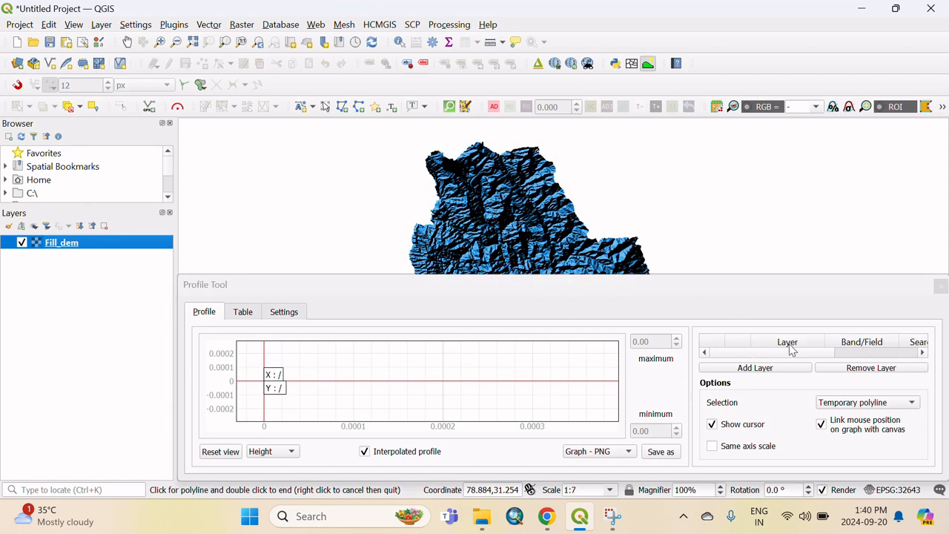
drag(781, 276, 782, 233)
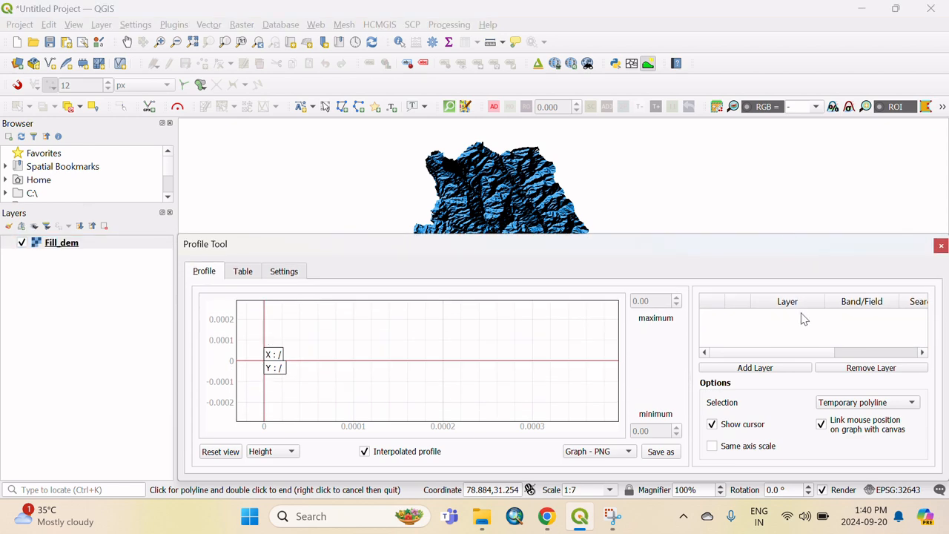
drag(777, 233, 776, 250)
- Add Fill_dem to the profile layers and draw a diagonal profile line from the DEM's northwest tip to its eastern edge
scroll(520, 157, down, 1)
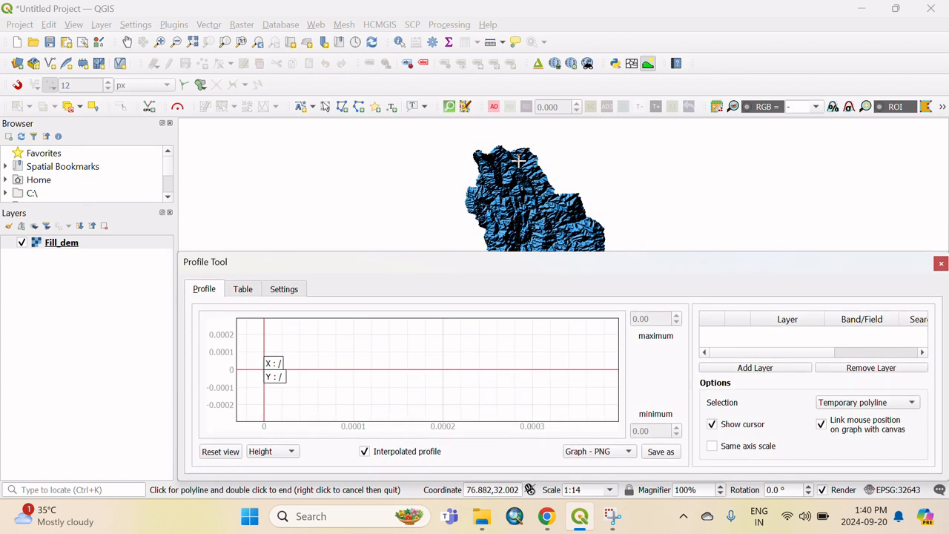
click(756, 368)
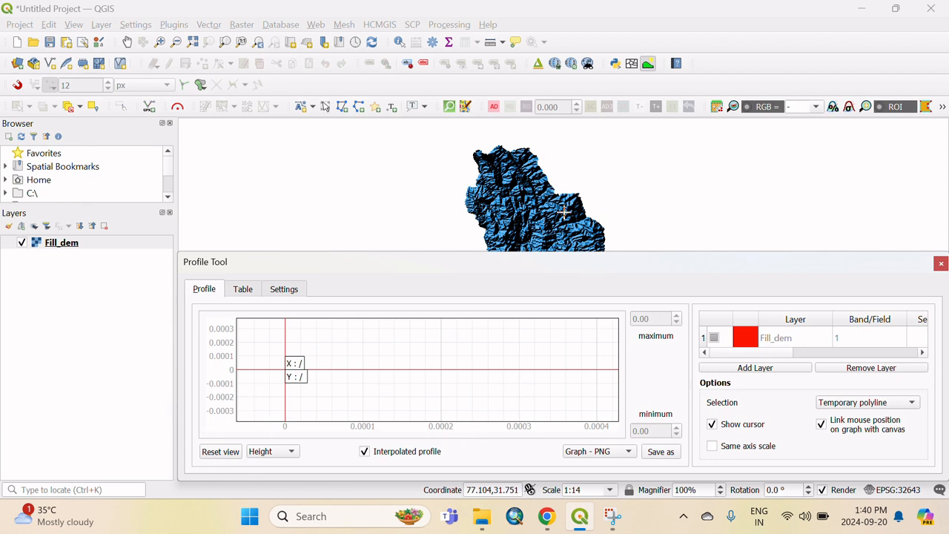
click(483, 160)
double_click(588, 239)
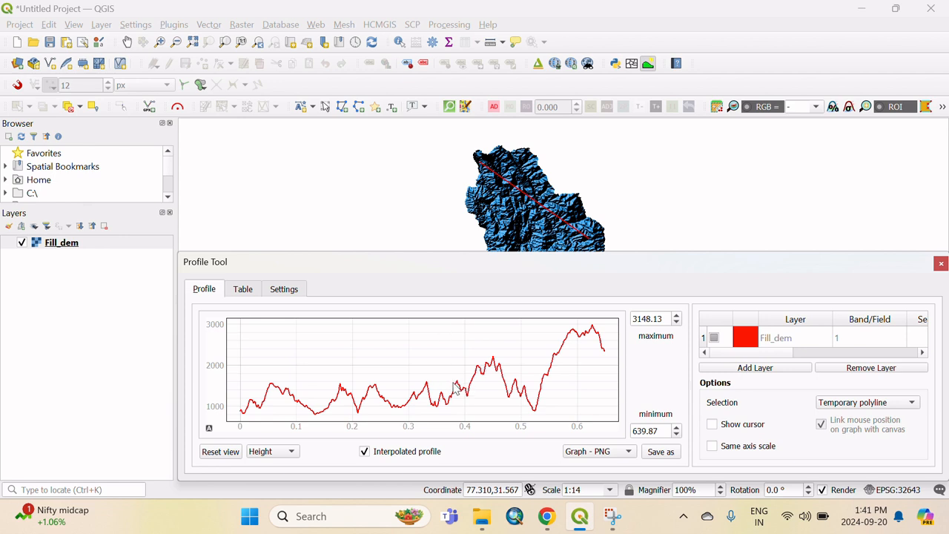
- Turn on the graph cursor and set the Fill_dem profile color to dark red #aa0000
click(713, 426)
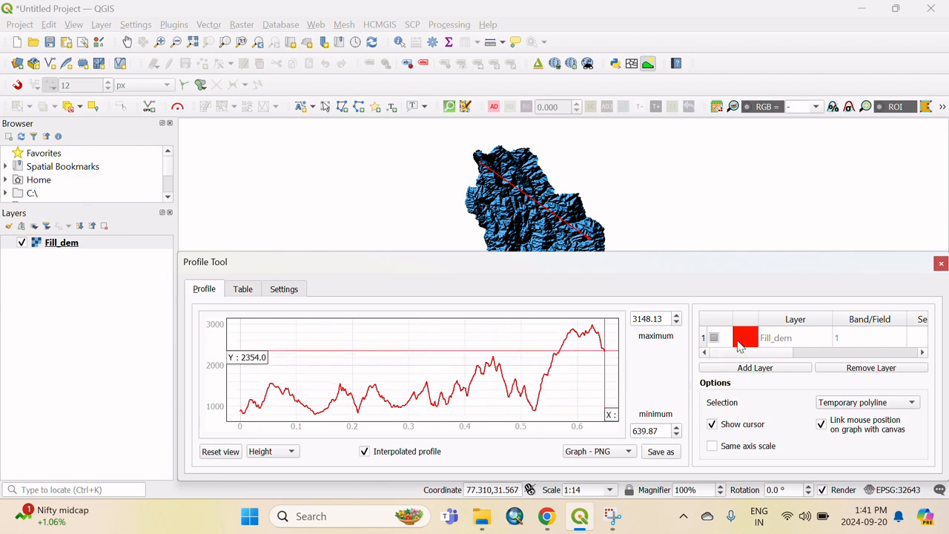
click(744, 339)
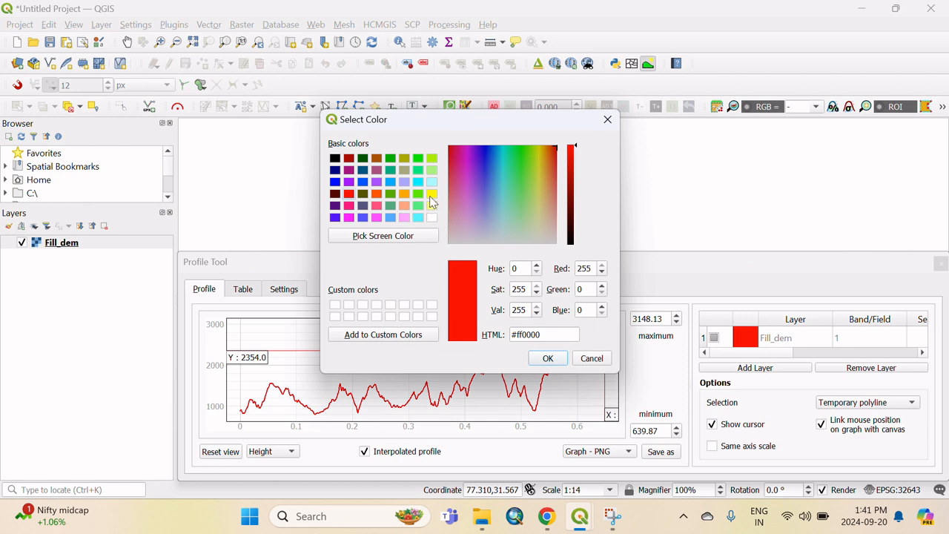
click(350, 158)
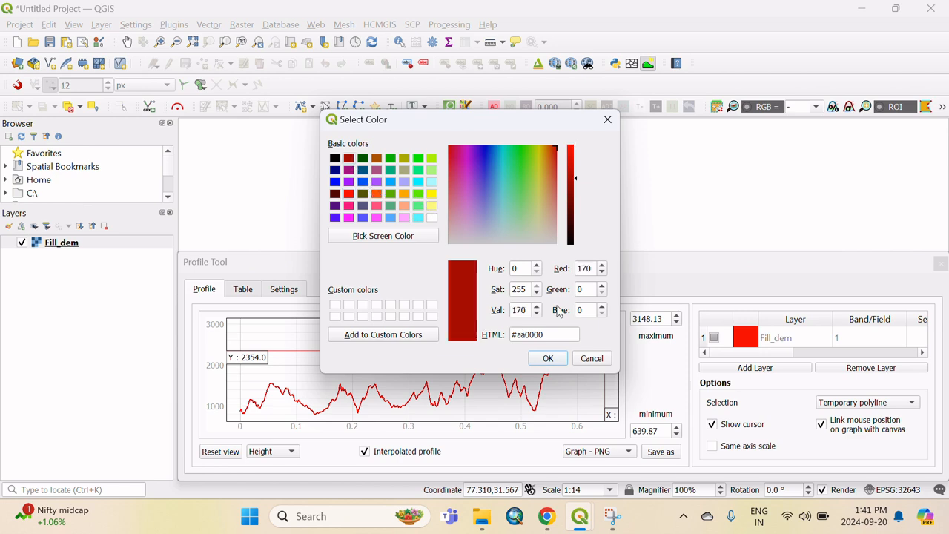
click(553, 362)
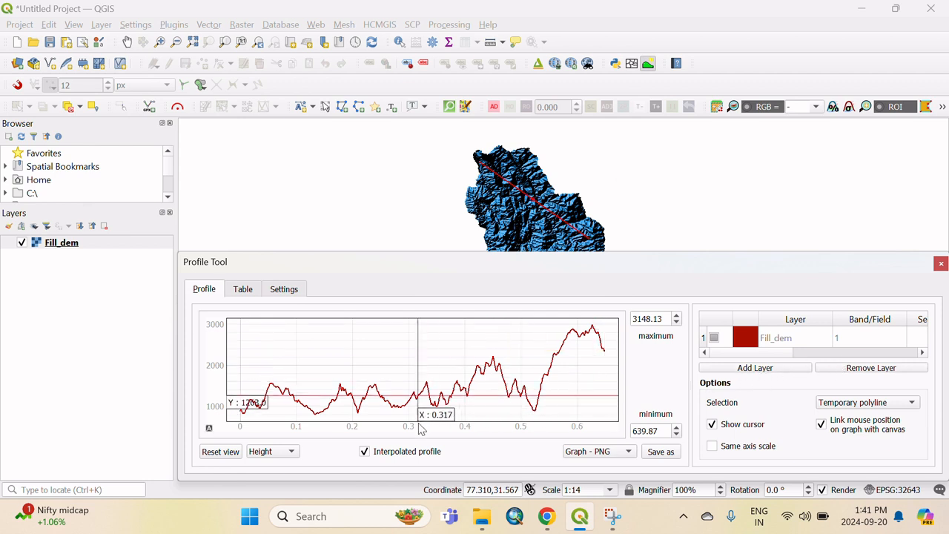
- Display the profile graph as Slope (%), as Slope (°), and back as Height
click(282, 458)
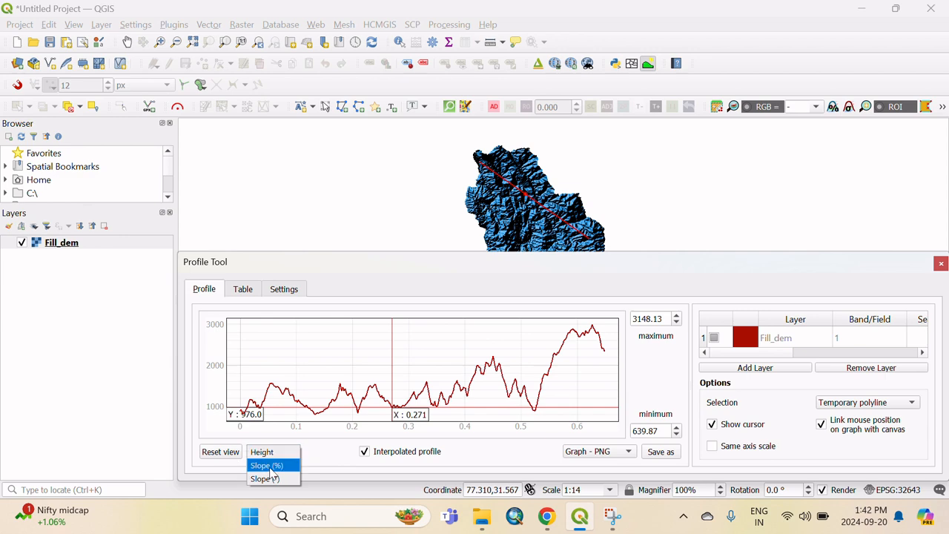
click(271, 468)
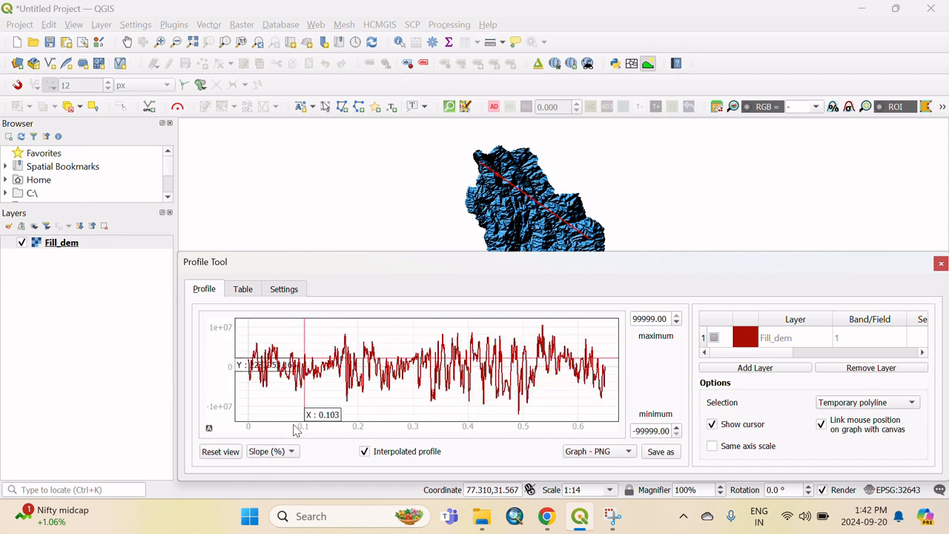
click(265, 451)
click(271, 466)
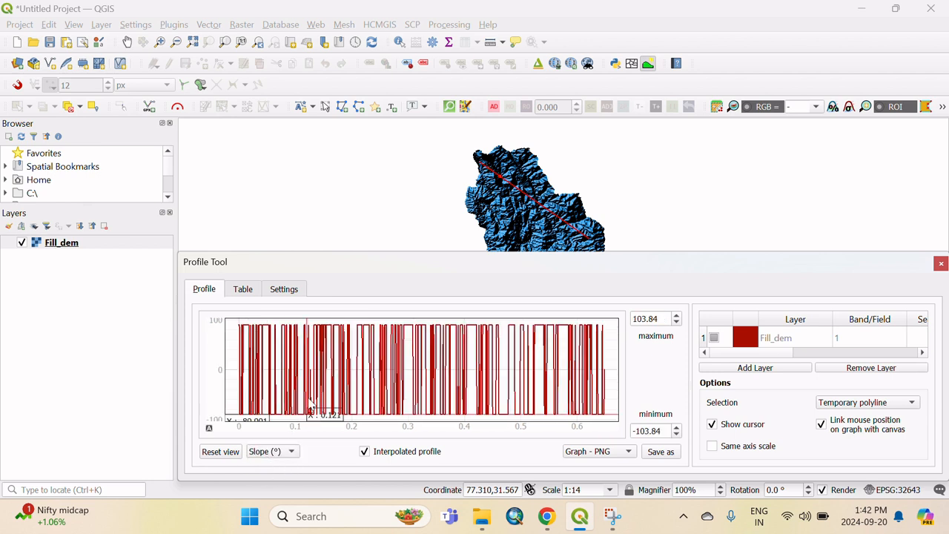
click(272, 451)
click(267, 425)
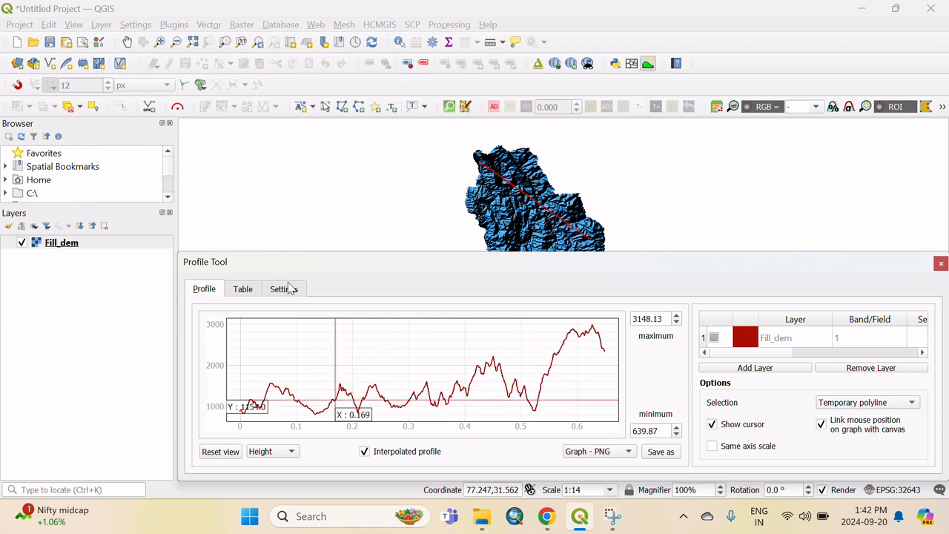
- Enlarge the profile graph without its cursor and save it as a PNG named Profile in the QGIS work folder
drag(289, 252, 292, 188)
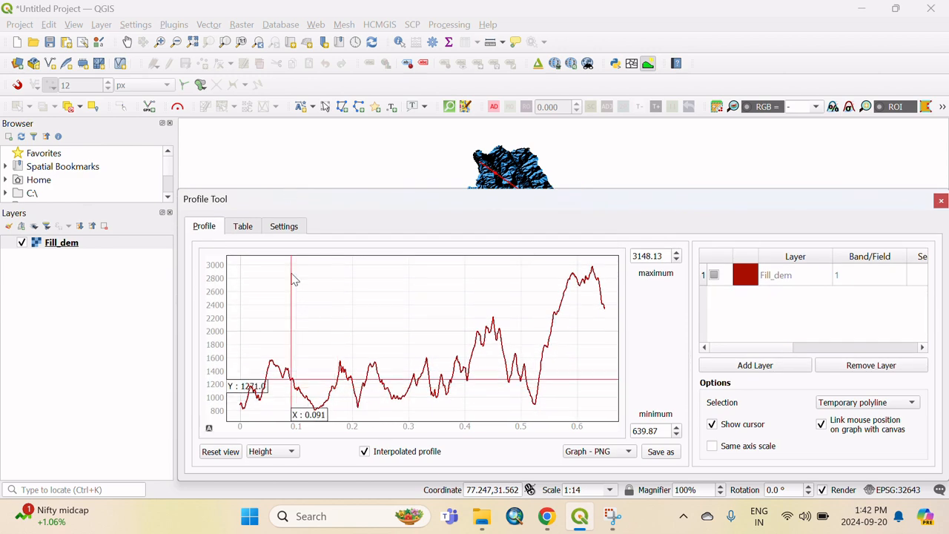
click(713, 425)
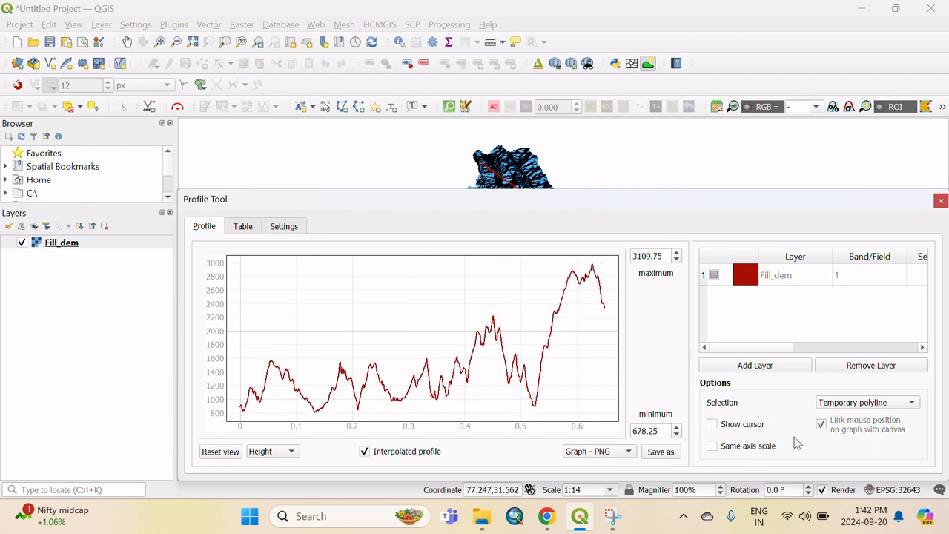
click(604, 455)
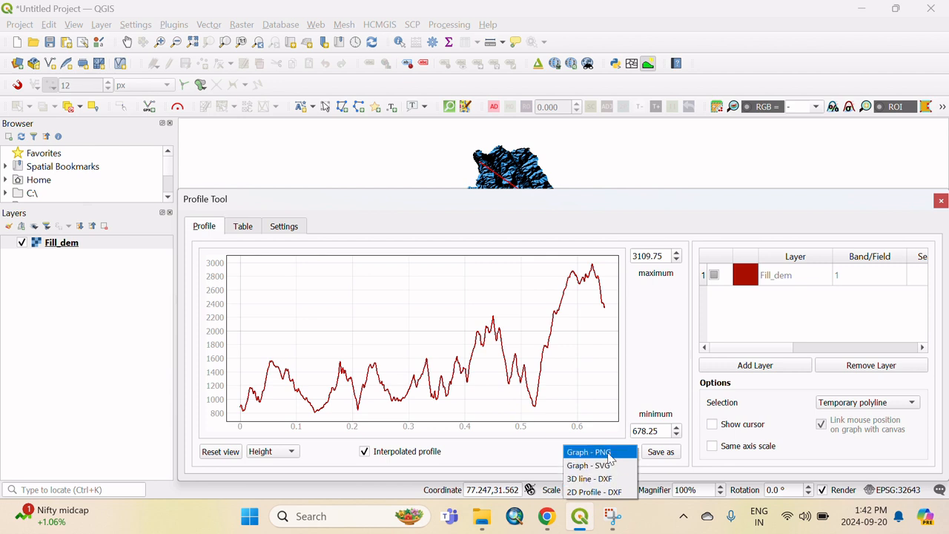
click(608, 453)
click(662, 453)
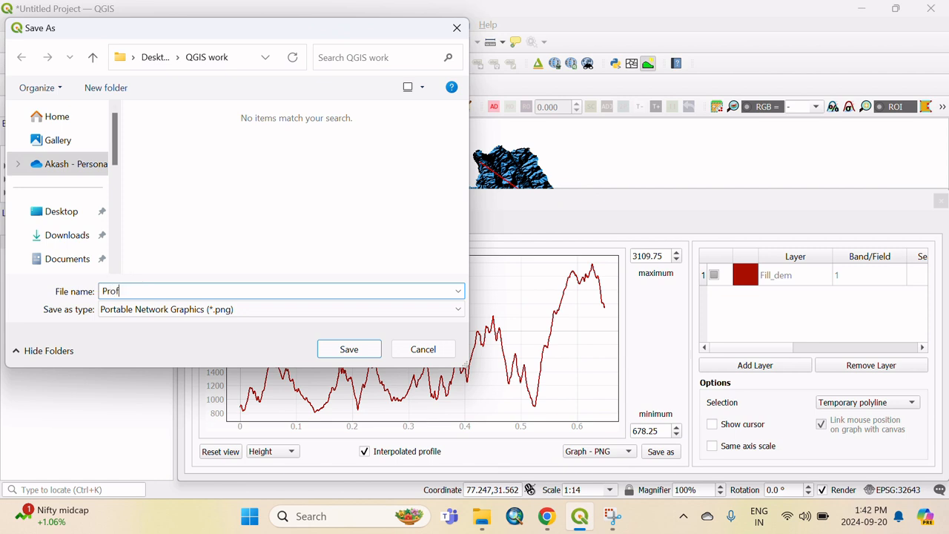
click(350, 349)
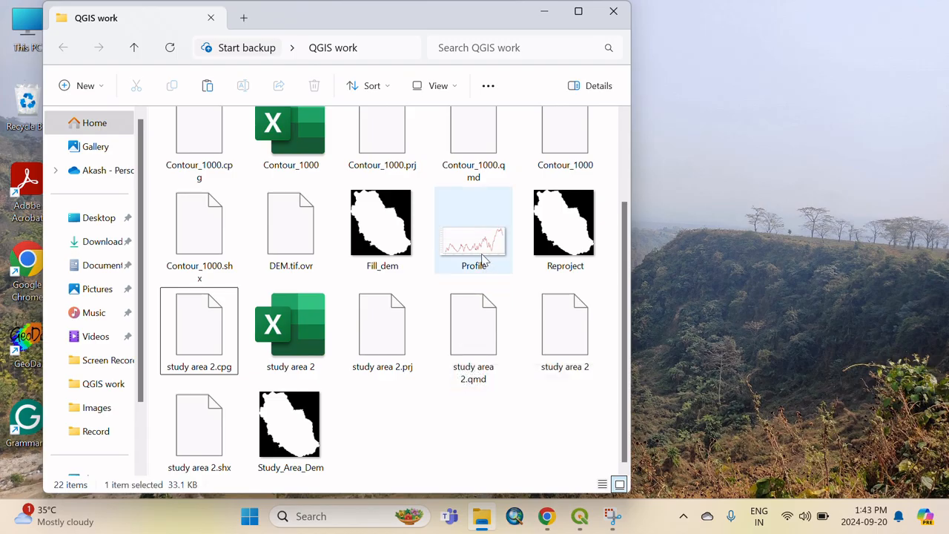
- Open the exported Profile image from the QGIS work folder at full window size to examine the graph, and close it
double_click(483, 260)
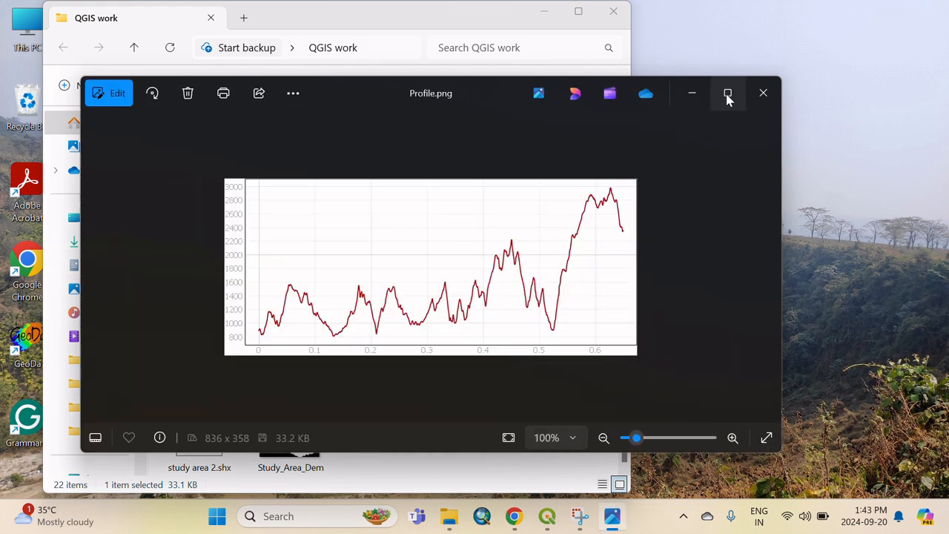
click(728, 92)
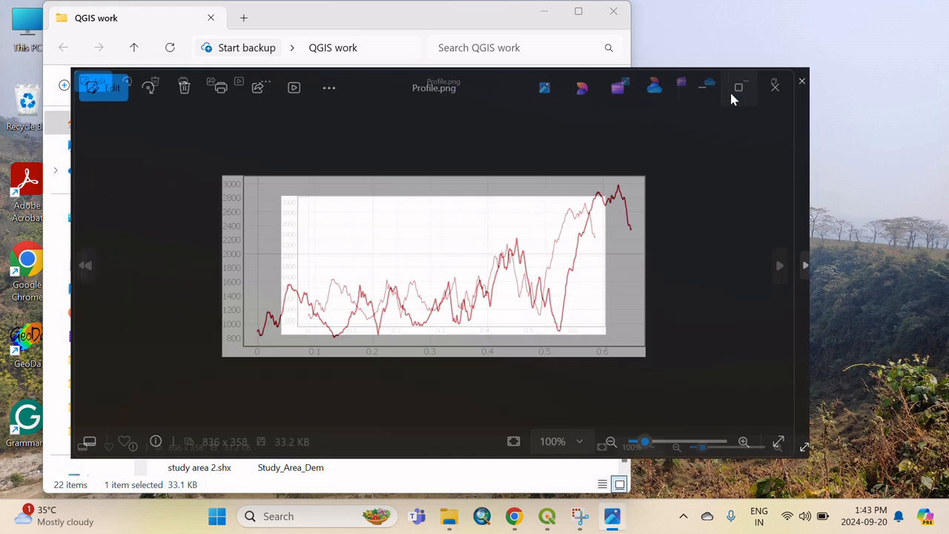
scroll(445, 290, up, 3)
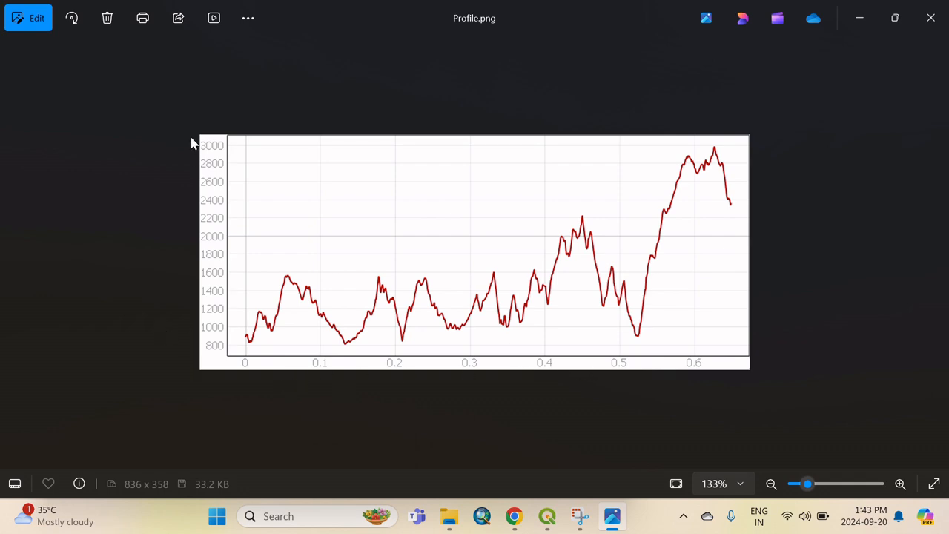
click(920, 22)
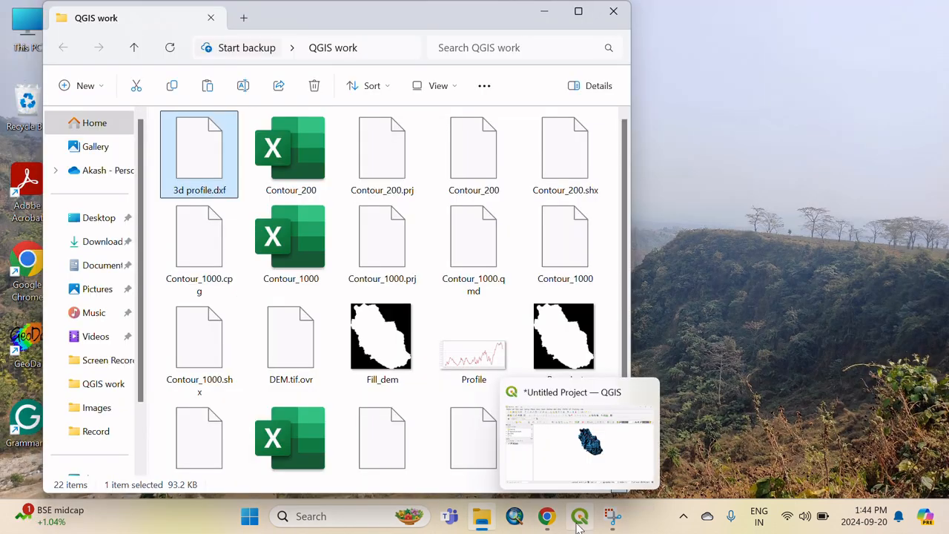
- Switch back to QGIS, set the profile export format to Graph - PNG, and turn on the graph cursor
click(580, 516)
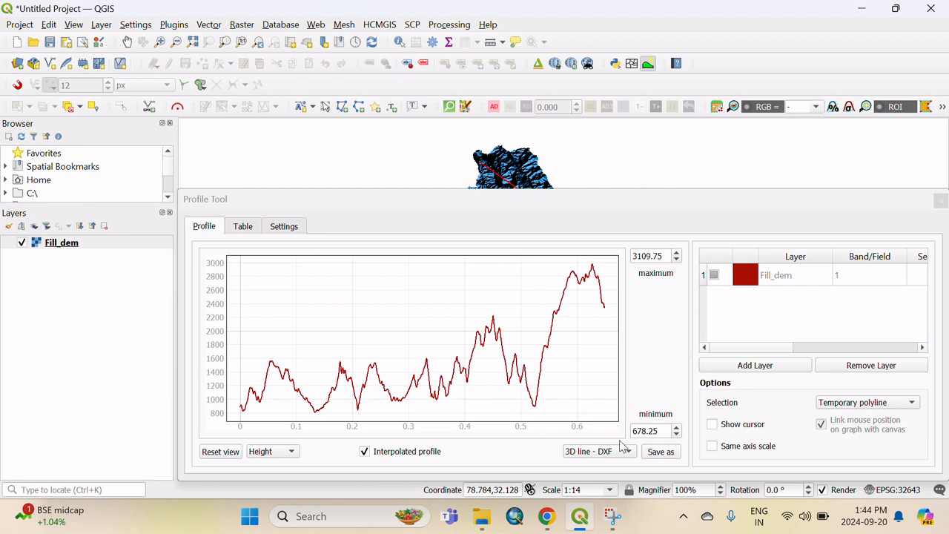
click(604, 451)
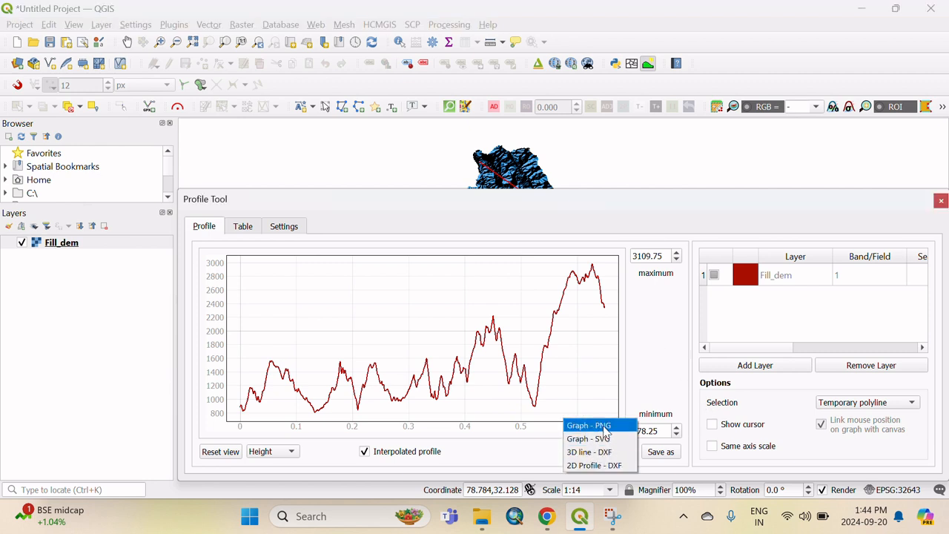
click(597, 425)
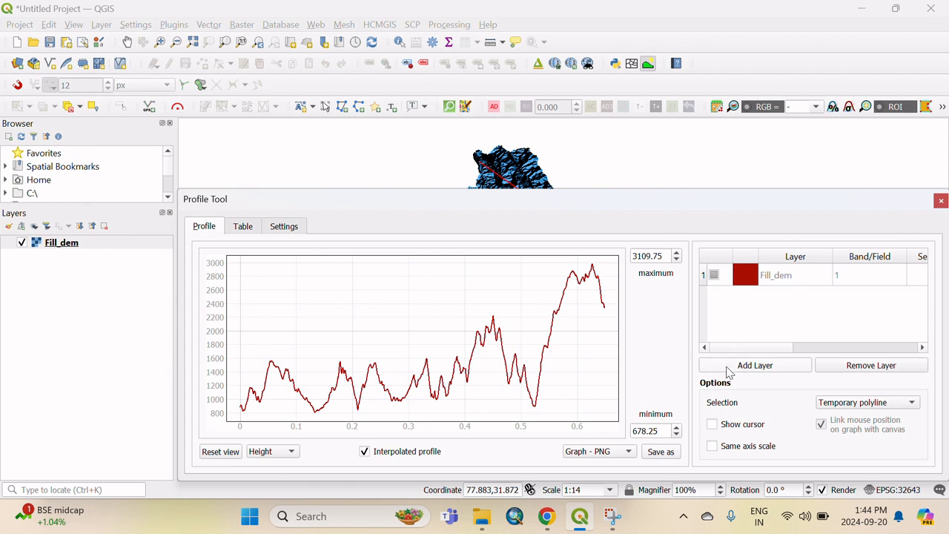
click(713, 425)
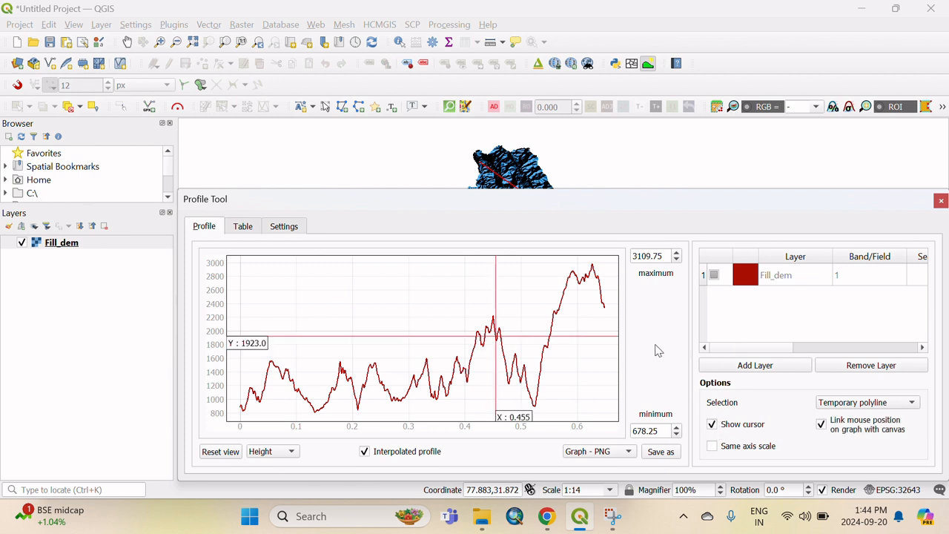